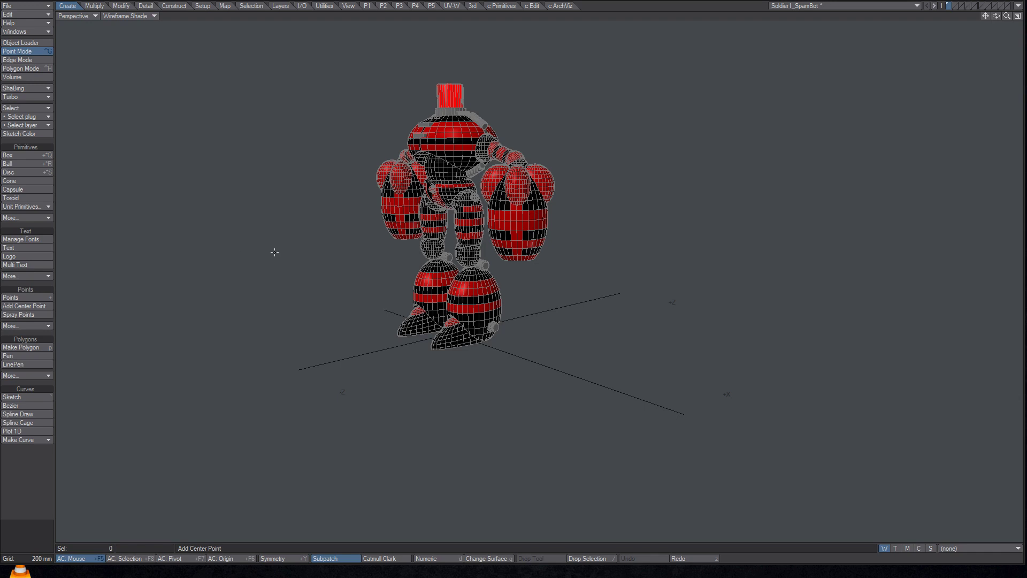
# Check the robot's point and polygon statistics, then orbit the view around it.
pyautogui.press('w')
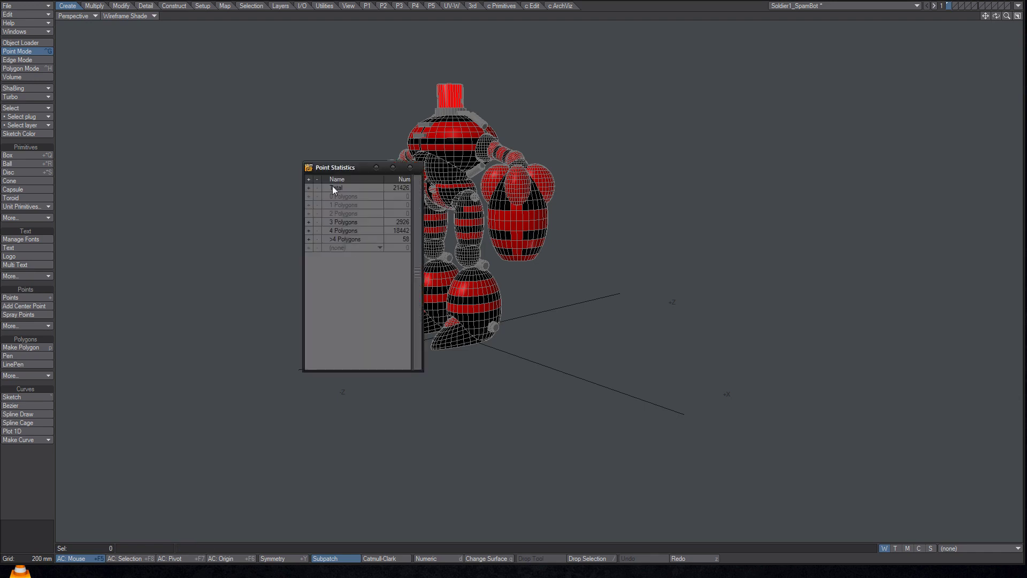
pyautogui.press('space')
pyautogui.press('space')
pyautogui.moveTo(349, 170); pyautogui.dragTo(225, 161)
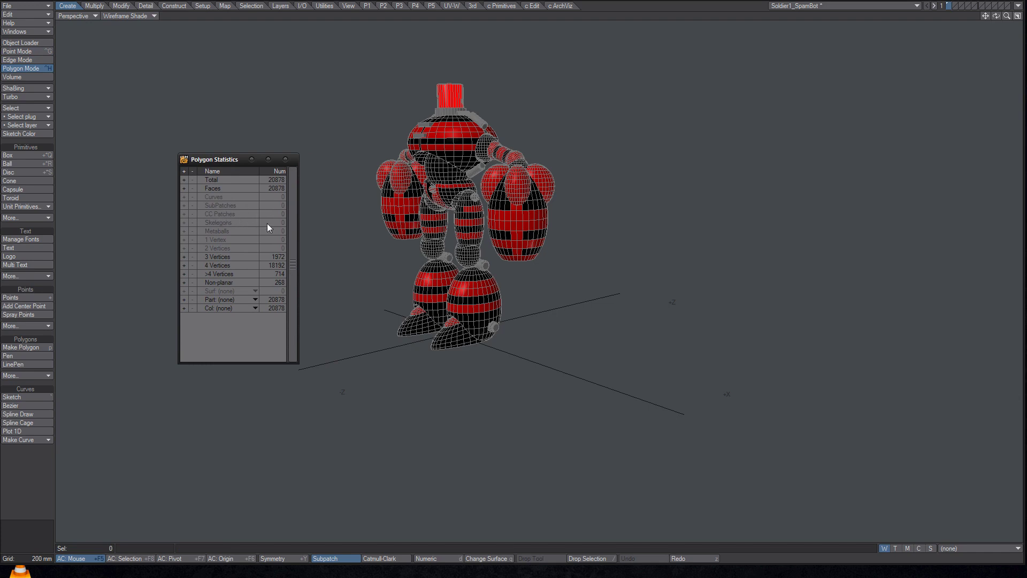
pyautogui.click(286, 159)
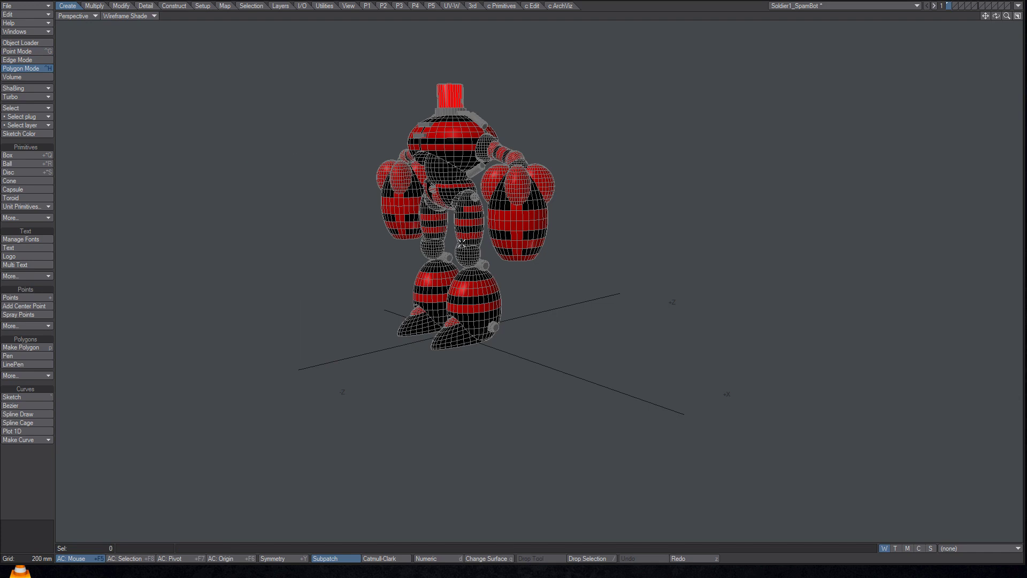
pyautogui.moveTo(461, 243)
pyautogui.keyDown('alt'); pyautogui.mouseDown()
pyautogui.moveTo(470, 263)
pyautogui.moveTo(444, 279)
pyautogui.mouseUp(); pyautogui.keyUp('alt')
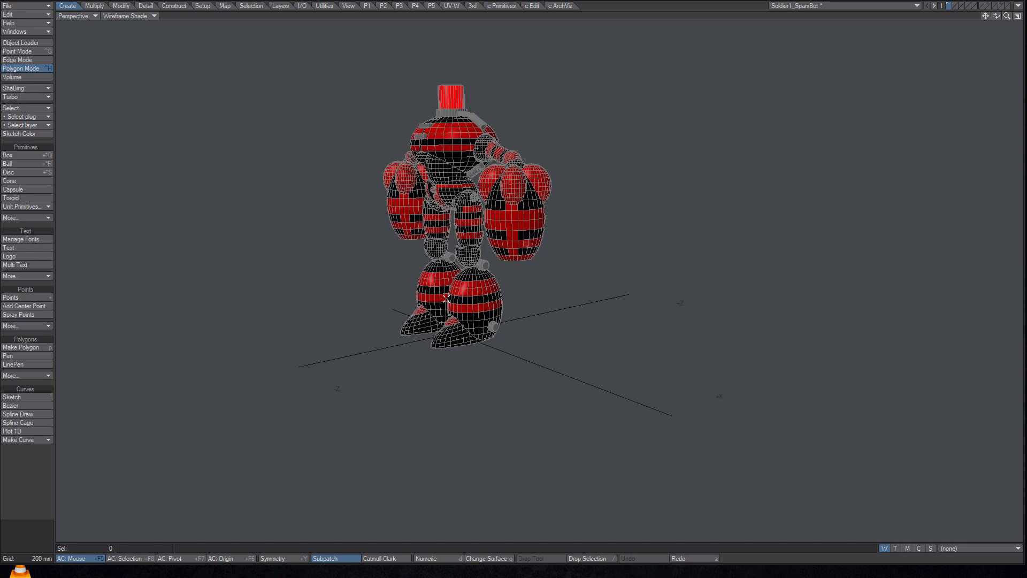
# Assign every polygon to the grey Default surface and review it in the Surface Editor.
pyautogui.press('q')
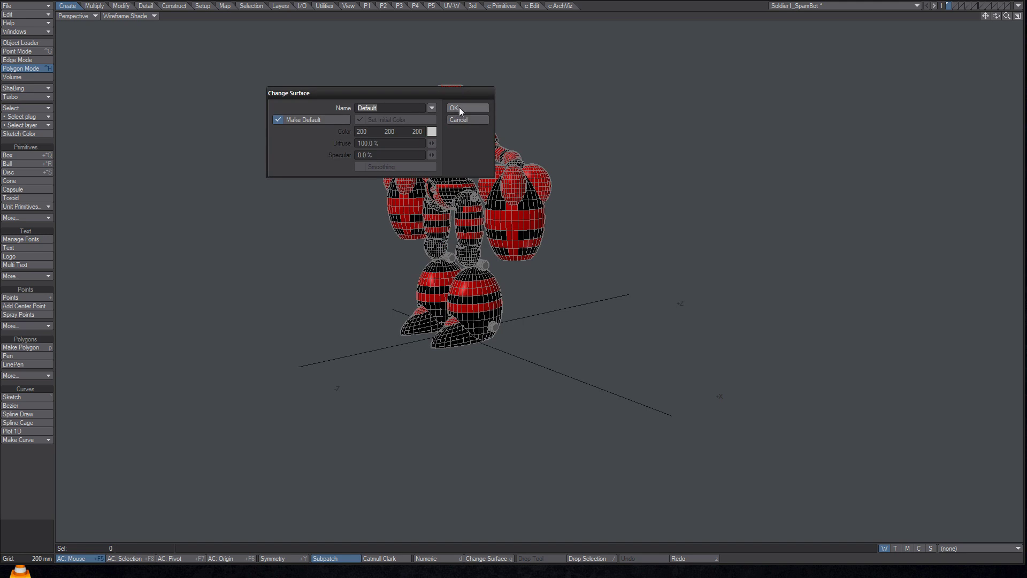
pyautogui.click(459, 106)
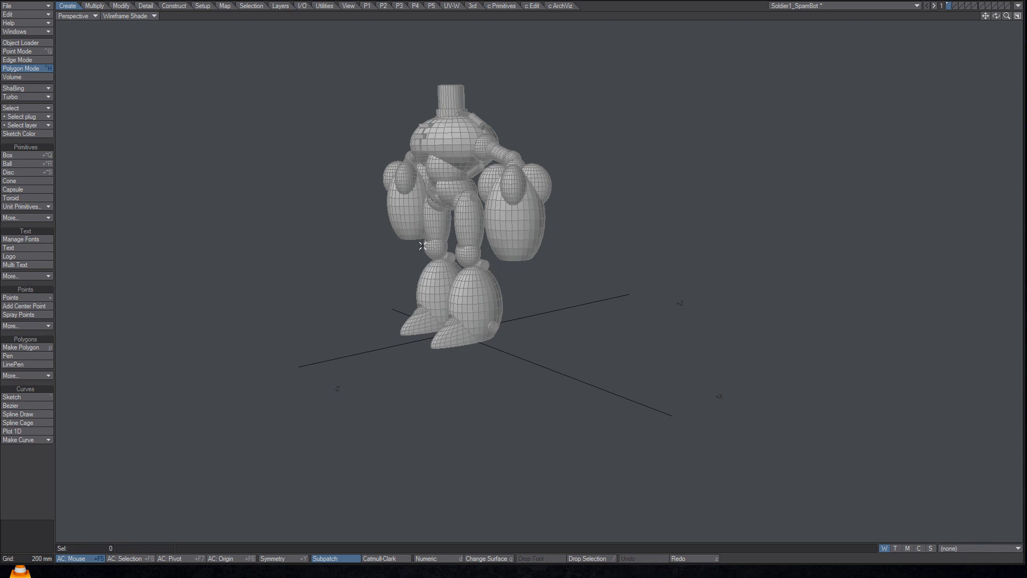
pyautogui.press('F5')
pyautogui.click(626, 157)
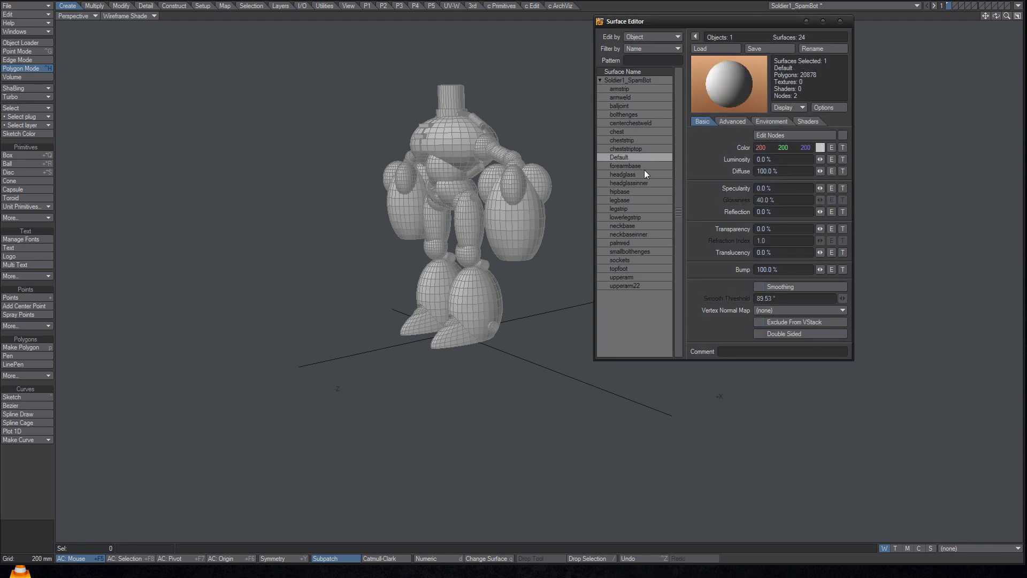
pyautogui.click(634, 192)
pyautogui.click(849, 21)
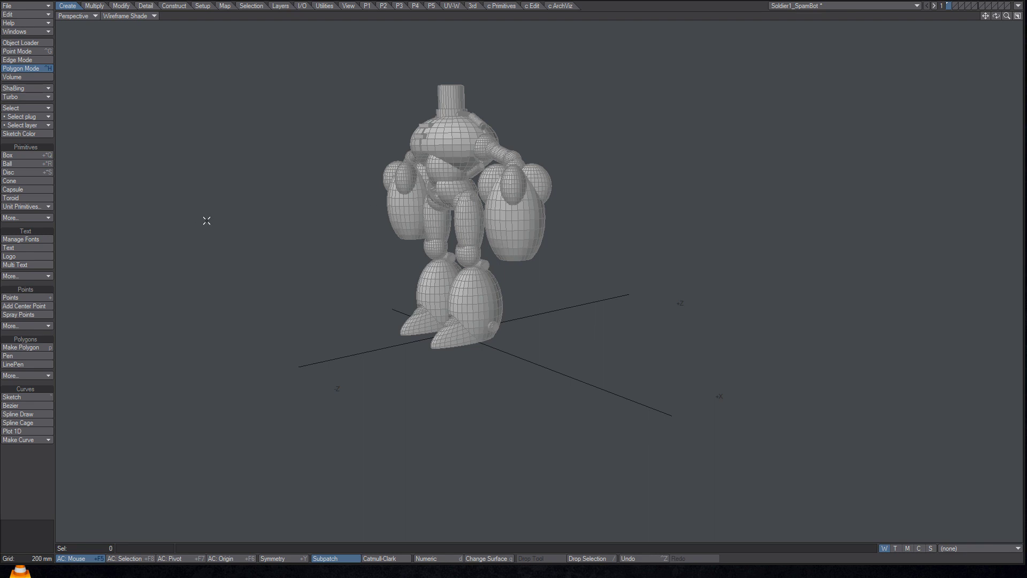
pyautogui.click(26, 5)
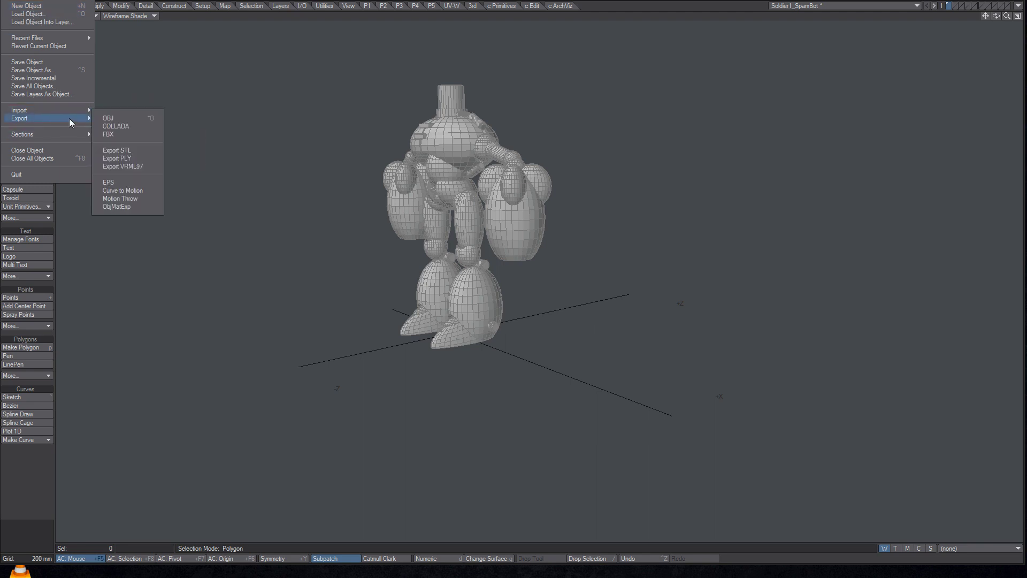
# Open the FBX export settings and cancel without exporting.
pyautogui.moveTo(48, 118)
pyautogui.click(130, 135)
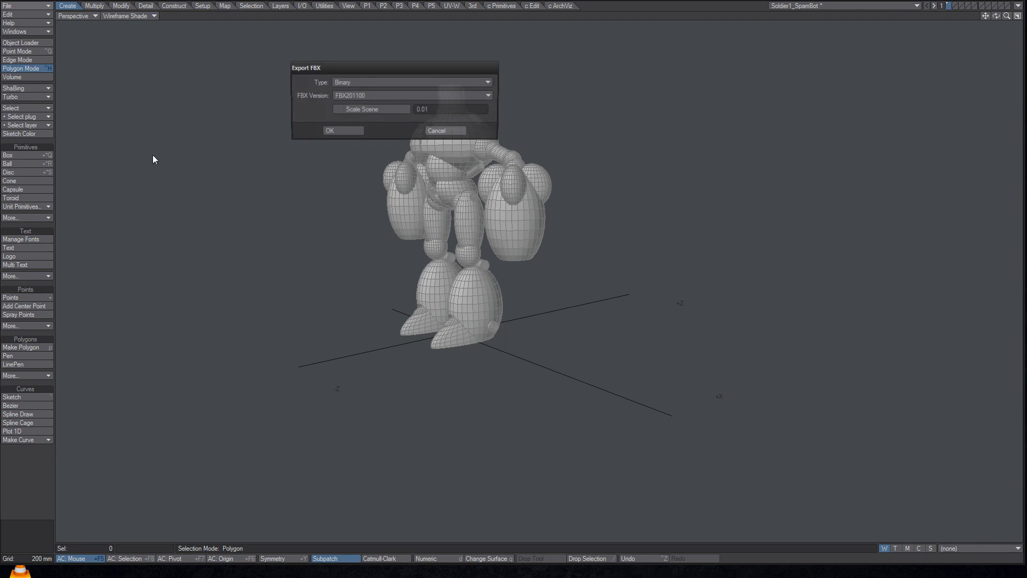
pyautogui.click(442, 131)
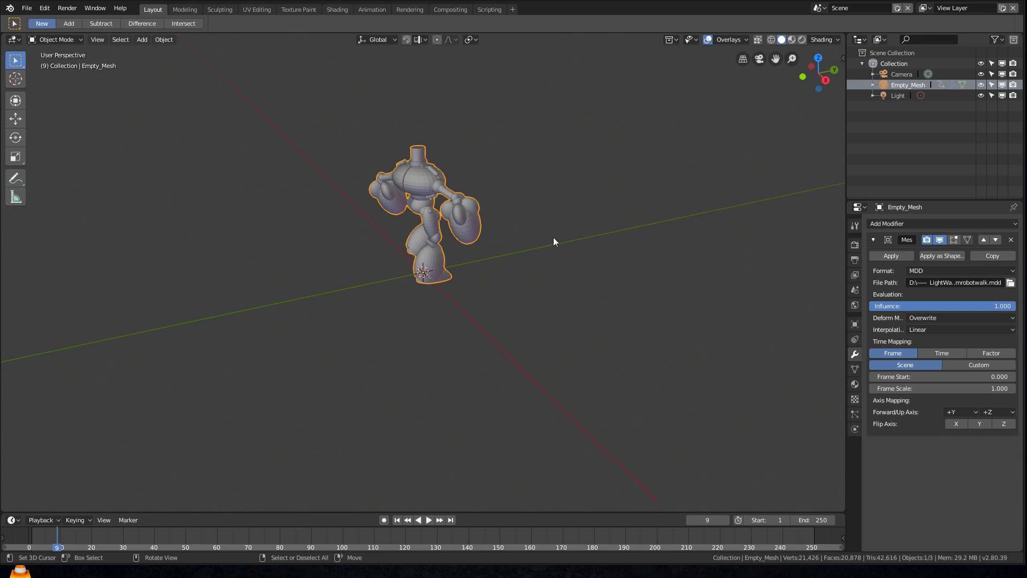
# Place the 3D cursor in empty space and delete the Empty_Mesh robot.
pyautogui.keyDown('shift'); pyautogui.rightClick(250, 249); pyautogui.keyUp('shift')
pyautogui.press('x')
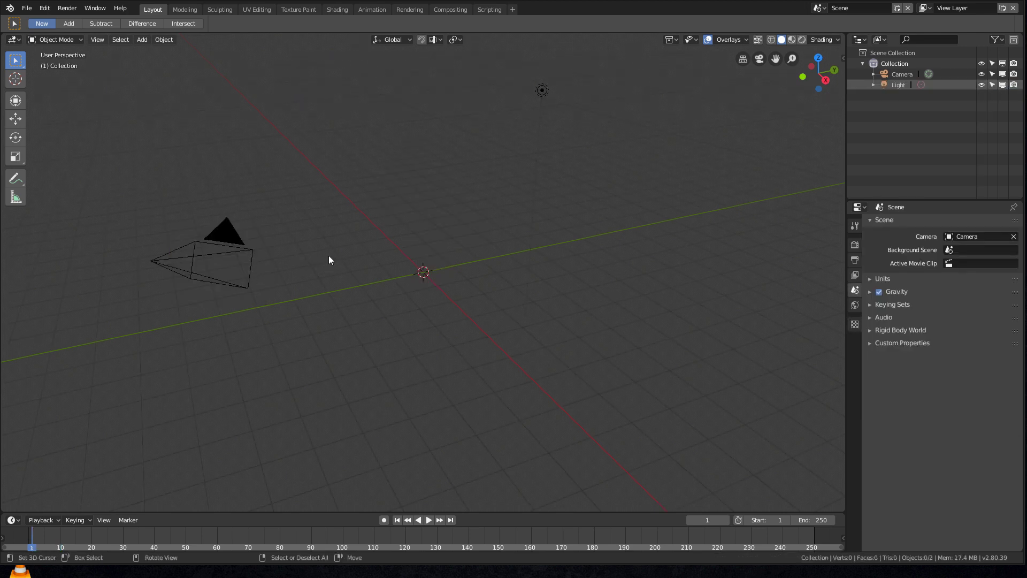
# Import Soldier1_SpamBot default.obj as Wavefront OBJ from the SN Content Objects folder.
pyautogui.click(27, 10)
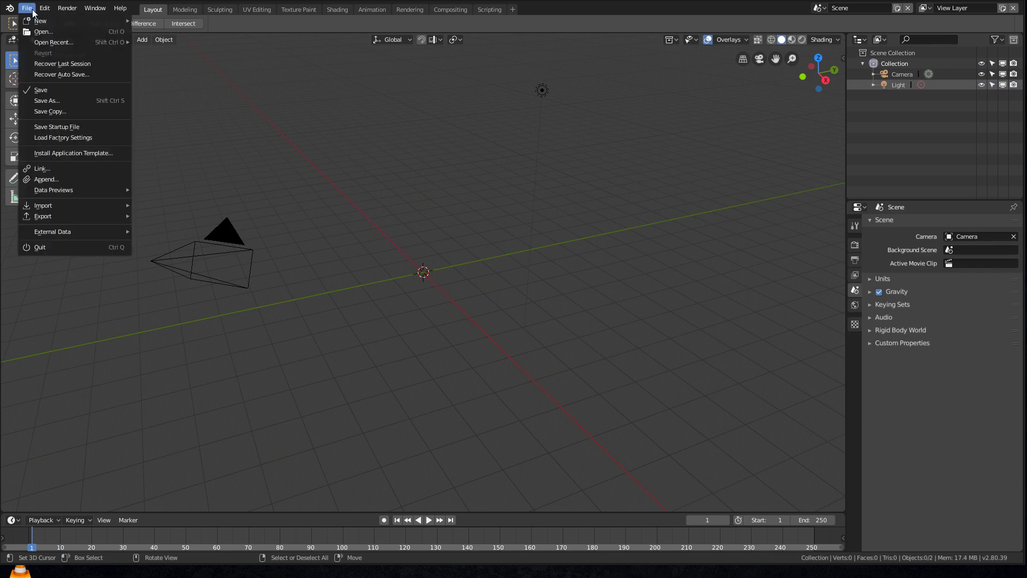
pyautogui.click(35, 12)
pyautogui.click(29, 11)
pyautogui.moveTo(44, 206)
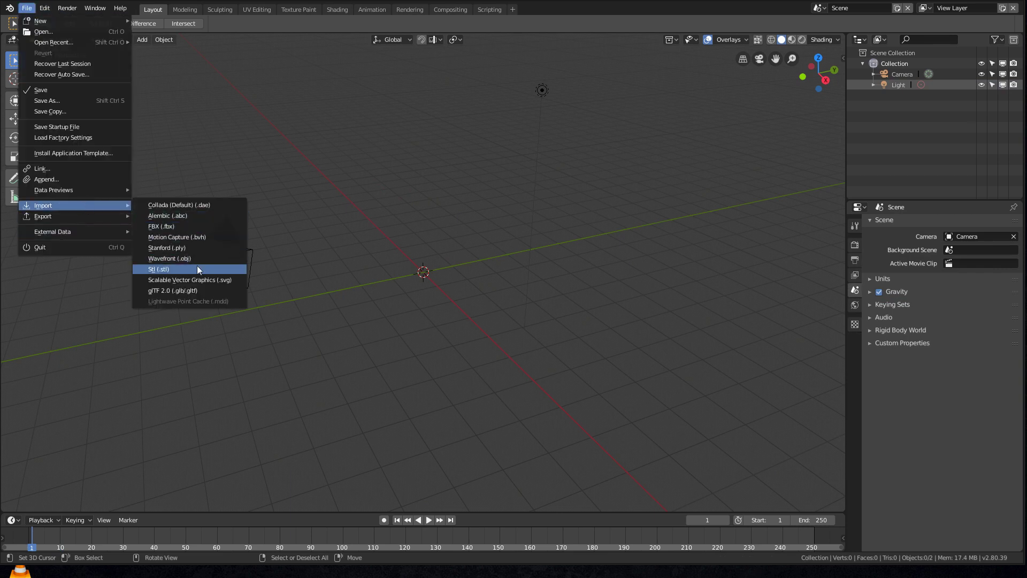
pyautogui.click(191, 260)
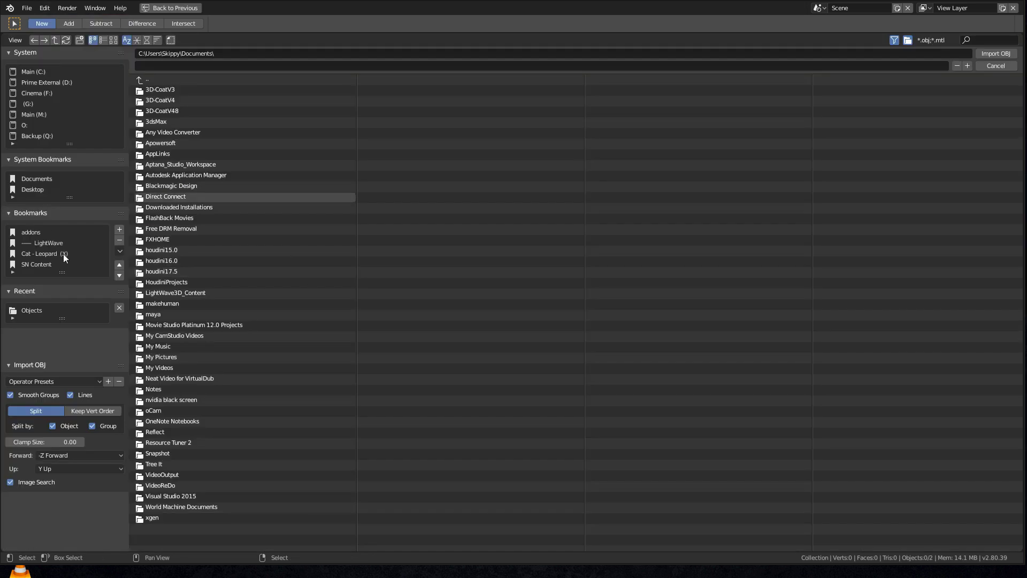
pyautogui.click(40, 265)
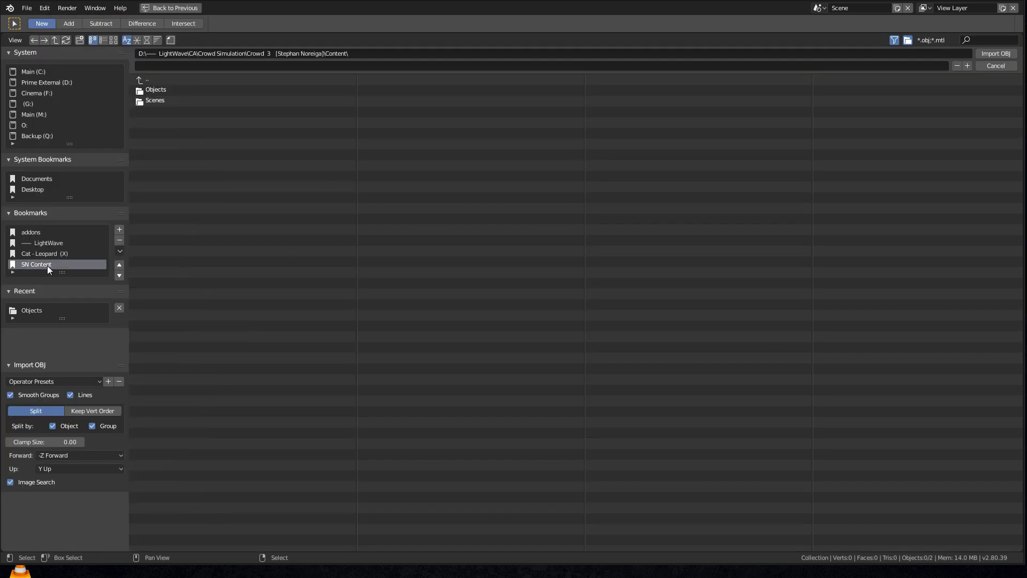
pyautogui.doubleClick(154, 90)
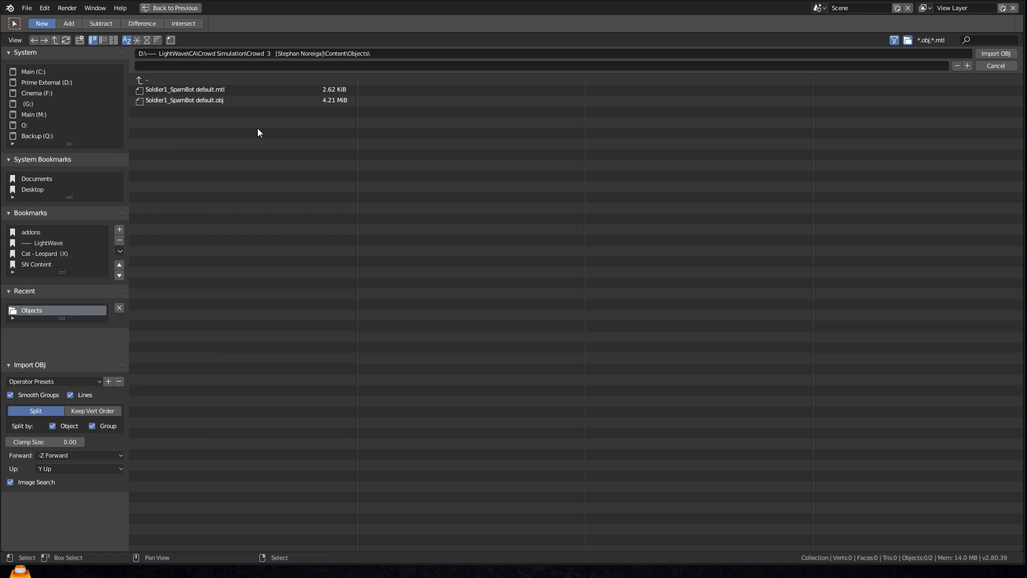
pyautogui.click(200, 101)
pyautogui.click(995, 54)
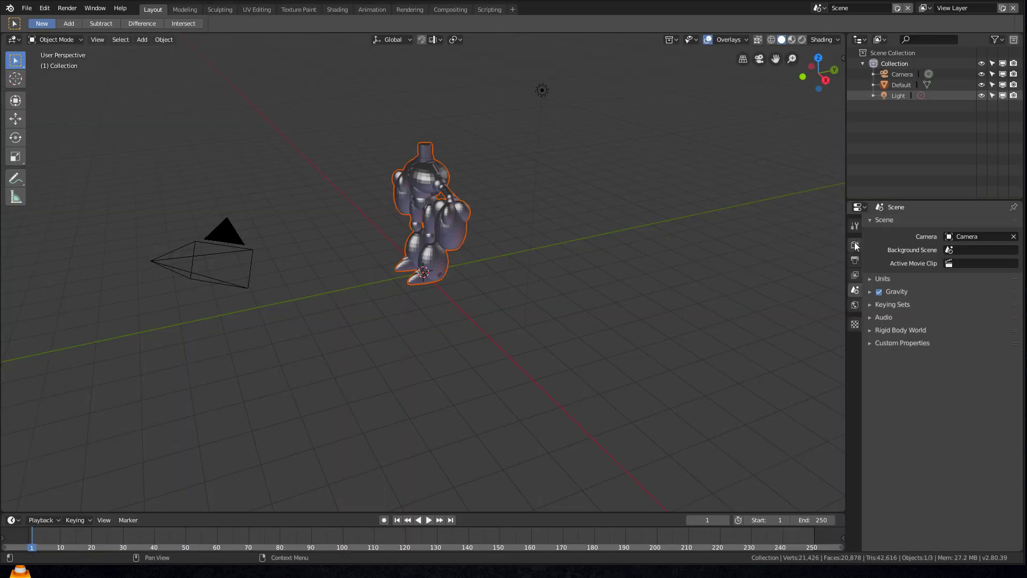
# Select the Default robot object and add a Mesh Cache modifier to it.
pyautogui.click(901, 84)
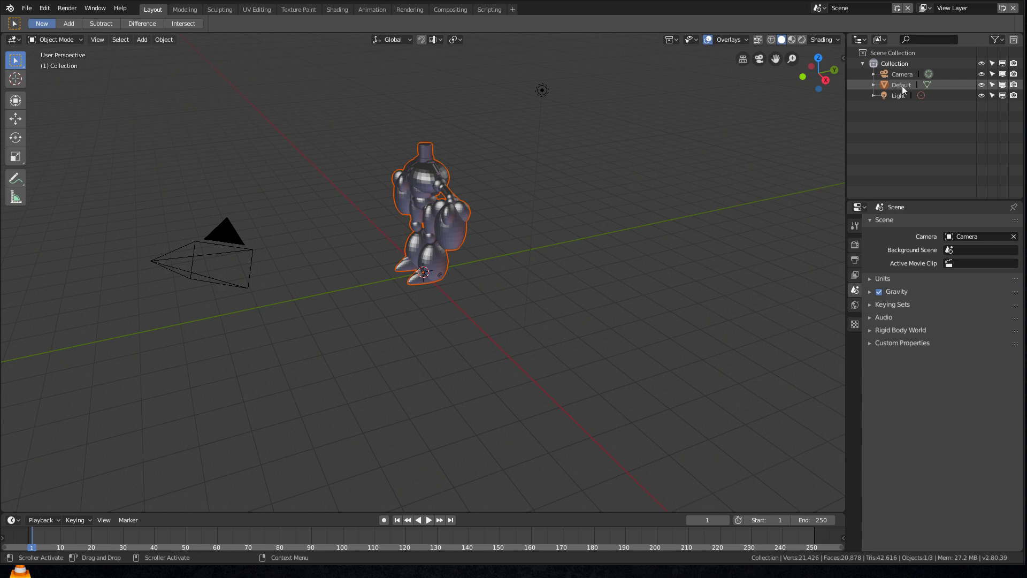
pyautogui.click(901, 84)
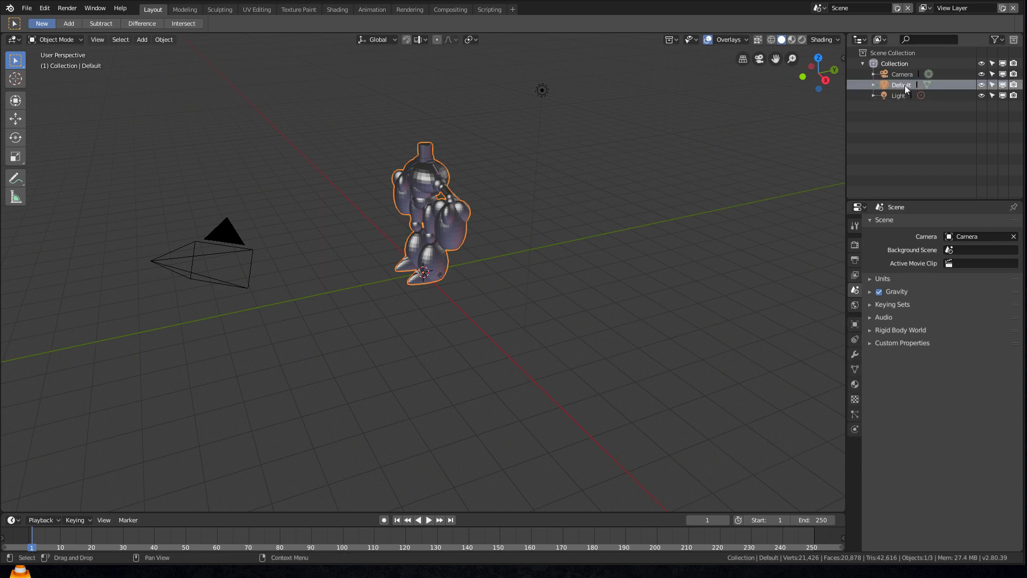
pyautogui.click(855, 353)
pyautogui.click(890, 223)
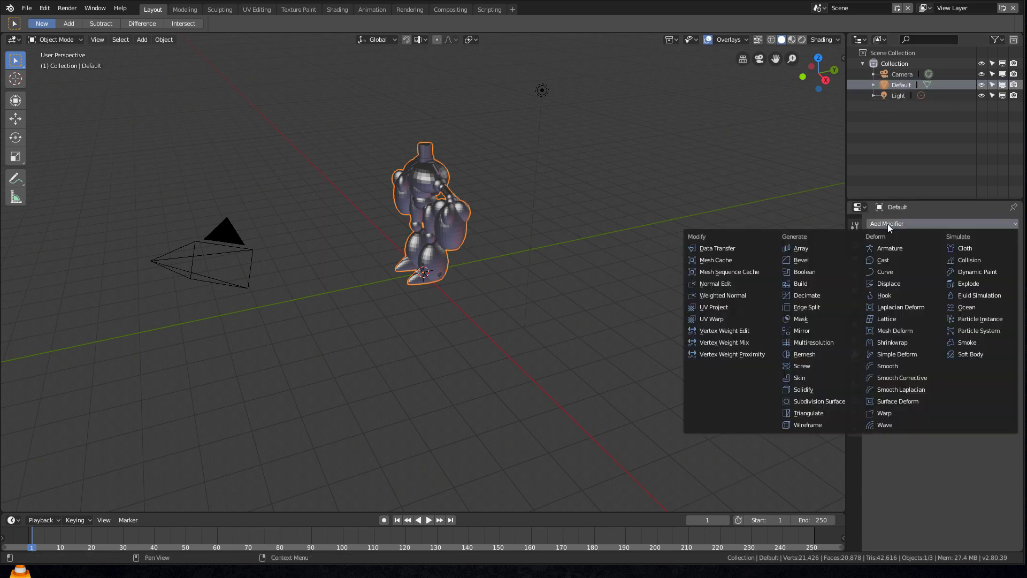
pyautogui.click(733, 262)
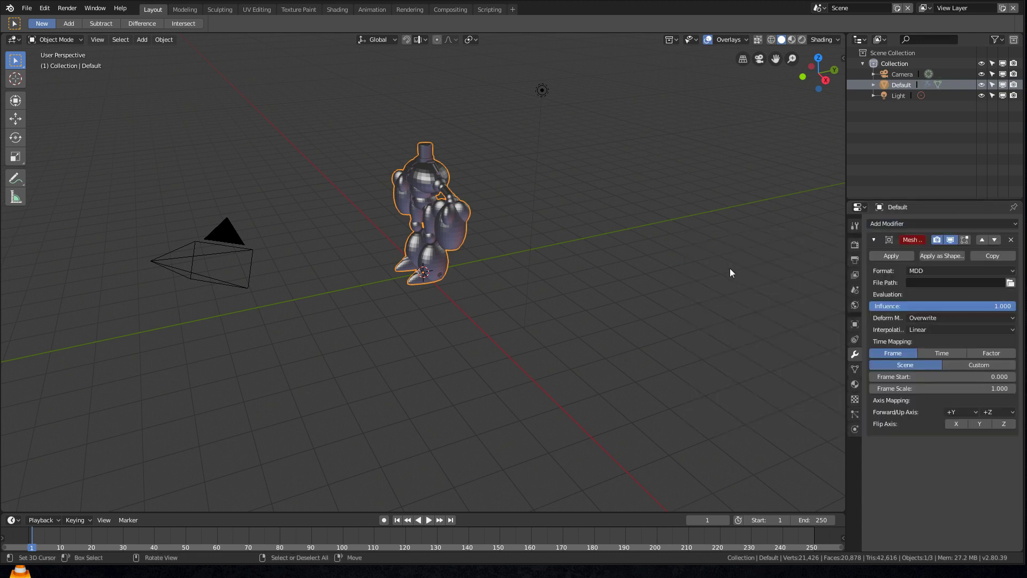
# Load spamrobotwalk.mdd from the SN Content Objects folder as the cache file.
pyautogui.click(1010, 283)
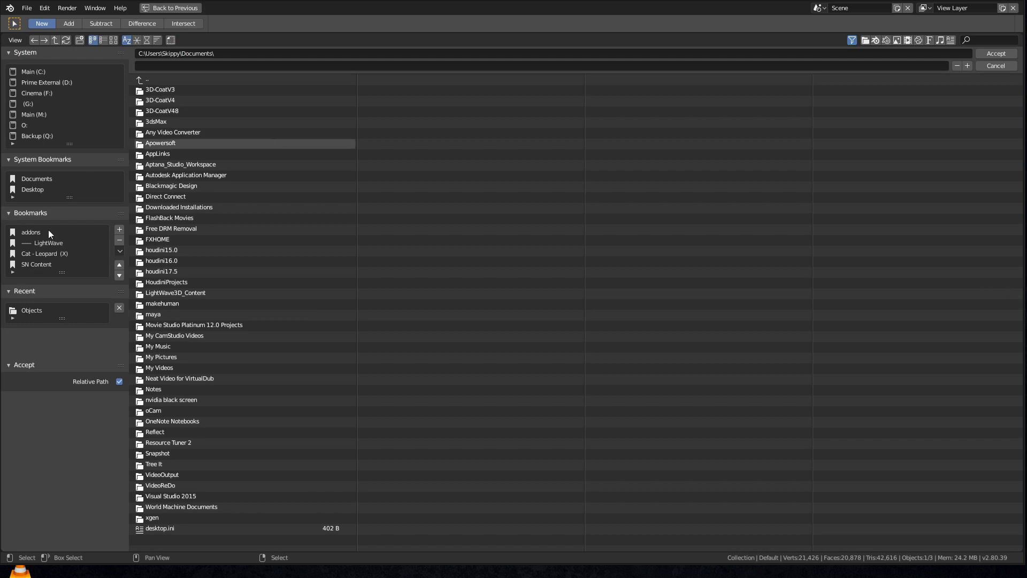
pyautogui.click(38, 266)
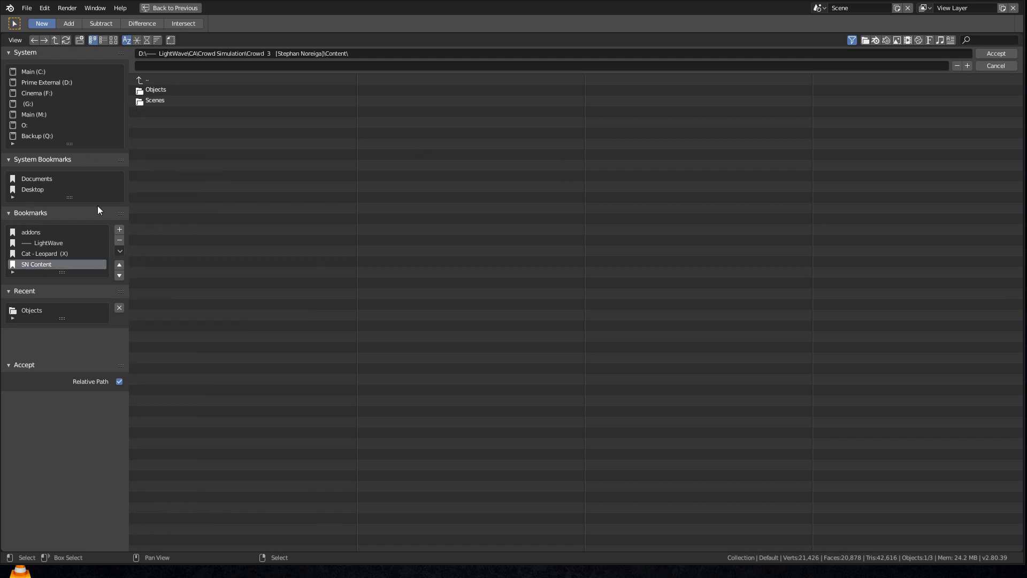
pyautogui.doubleClick(152, 100)
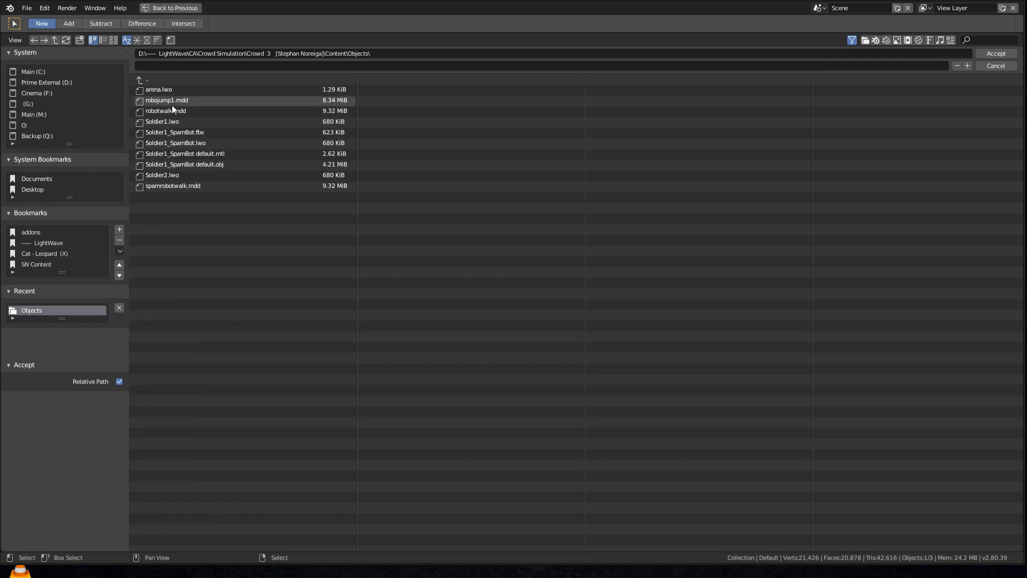
pyautogui.click(189, 187)
pyautogui.click(997, 53)
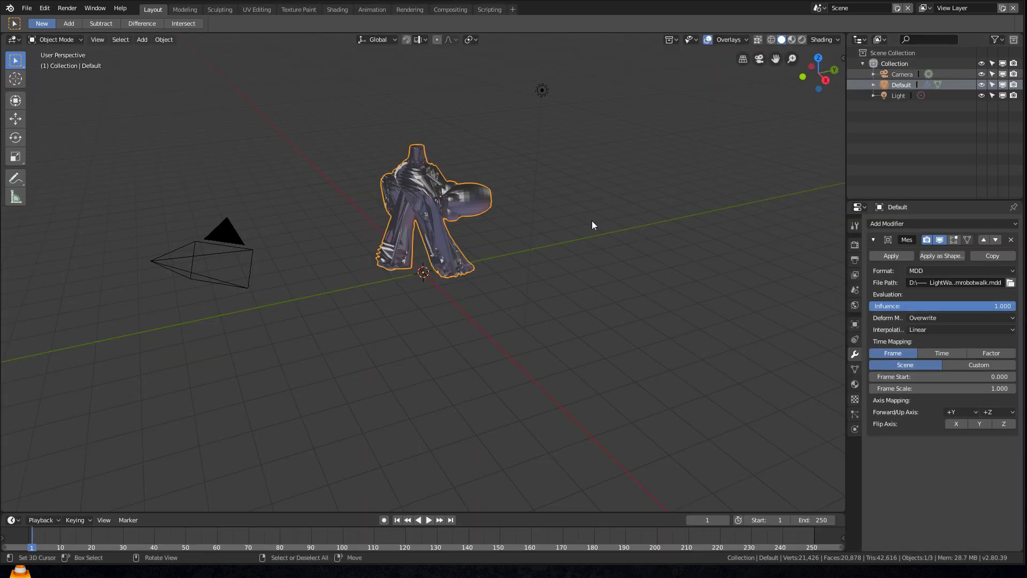
# Scrub to frame 31 to preview the walk, then delete the robot.
pyautogui.moveTo(41, 536)
pyautogui.mouseDown()
pyautogui.moveTo(181, 528)
pyautogui.moveTo(52, 530)
pyautogui.moveTo(108, 522)
pyautogui.moveTo(100, 529)
pyautogui.mouseUp()
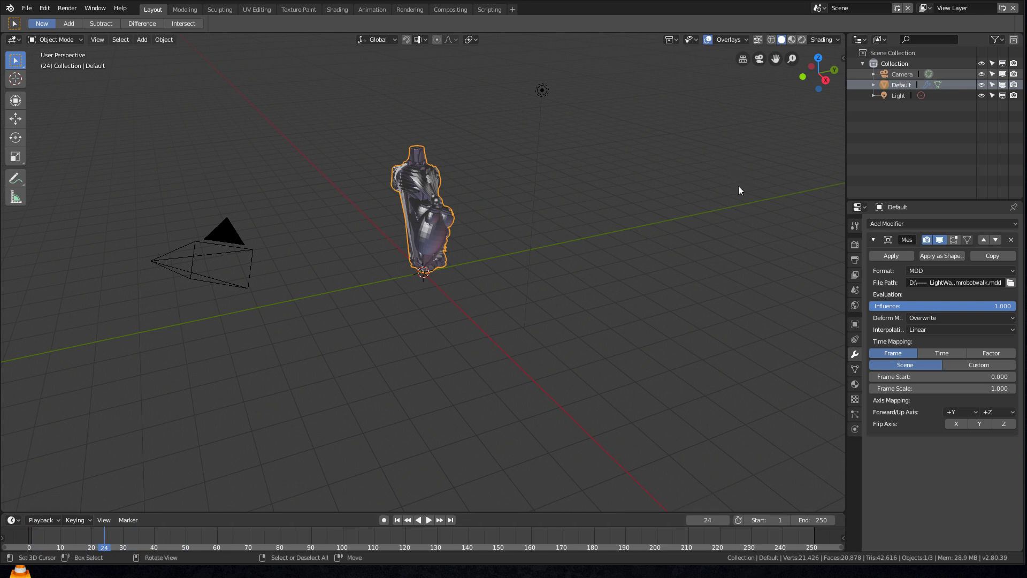
pyautogui.press('x')
pyautogui.click(499, 234)
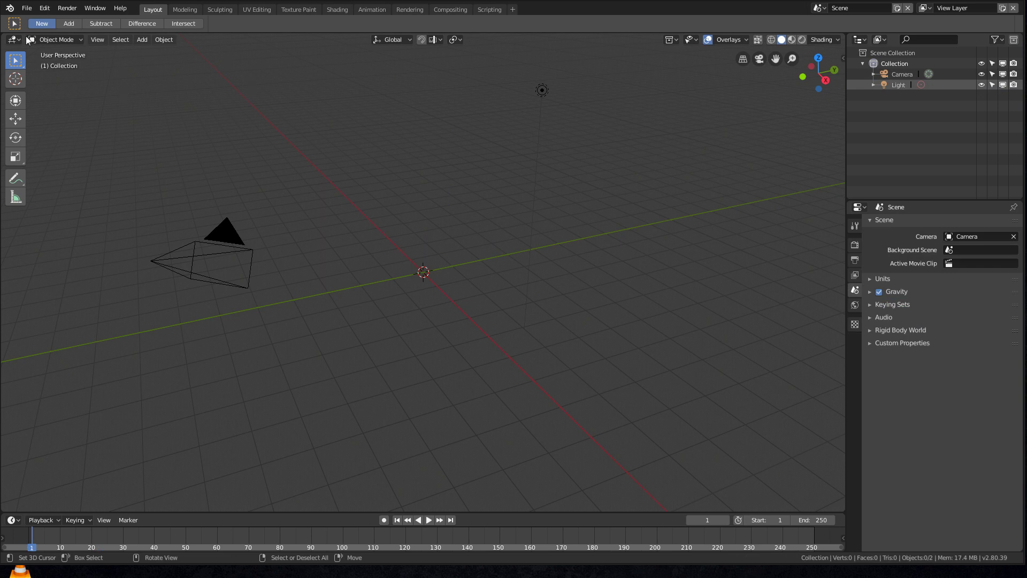
# Import Soldier1_SpamBot.fbx from the SN Content Objects folder.
pyautogui.click(27, 9)
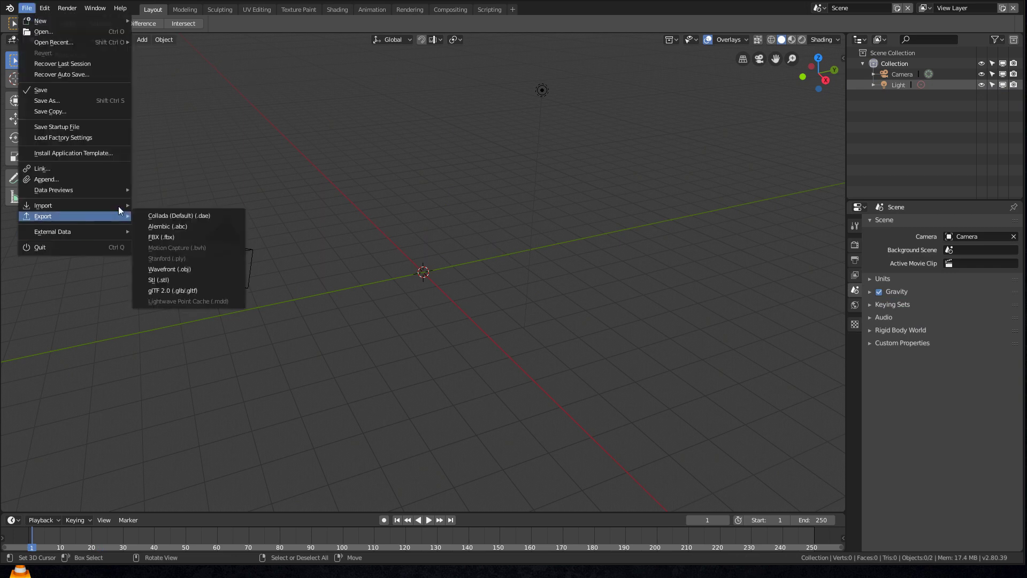
pyautogui.moveTo(44, 206)
pyautogui.click(170, 226)
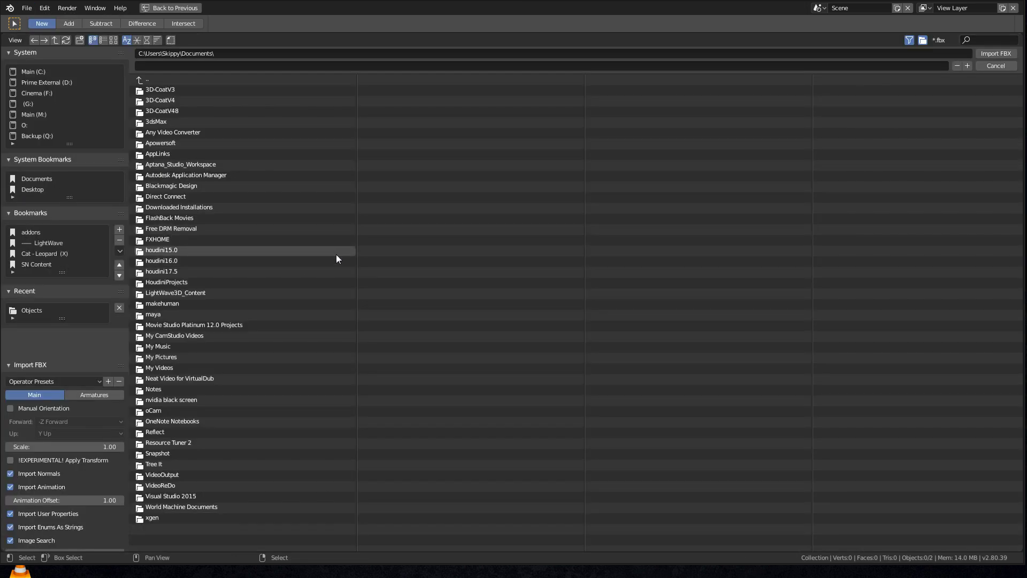
pyautogui.click(44, 265)
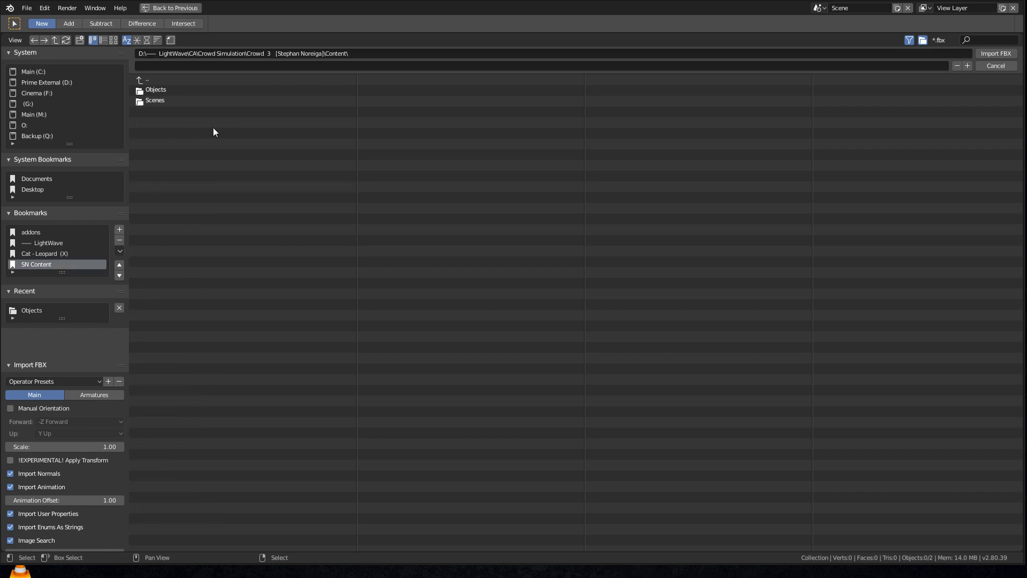
pyautogui.click(158, 90)
pyautogui.click(190, 90)
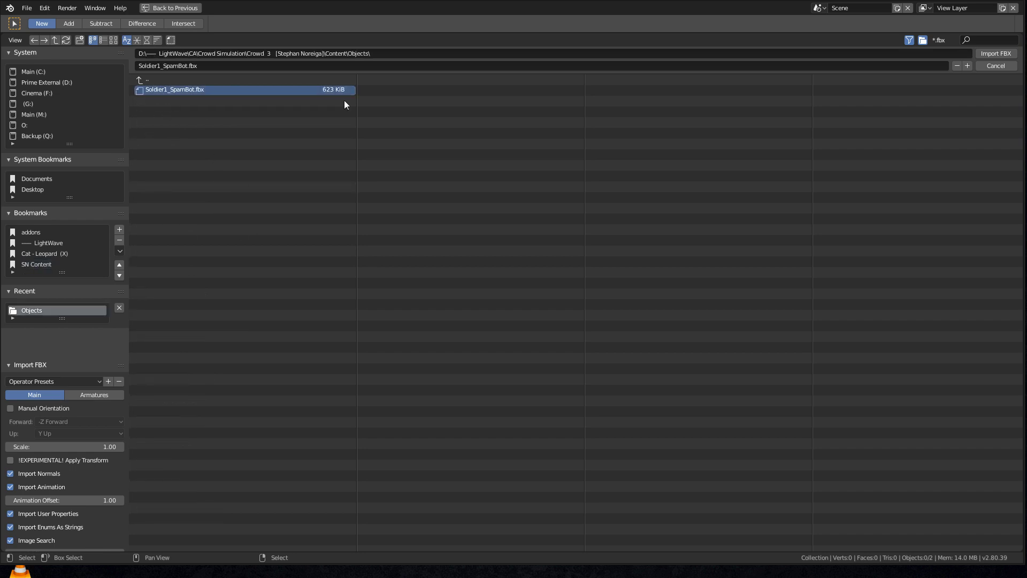
pyautogui.click(996, 53)
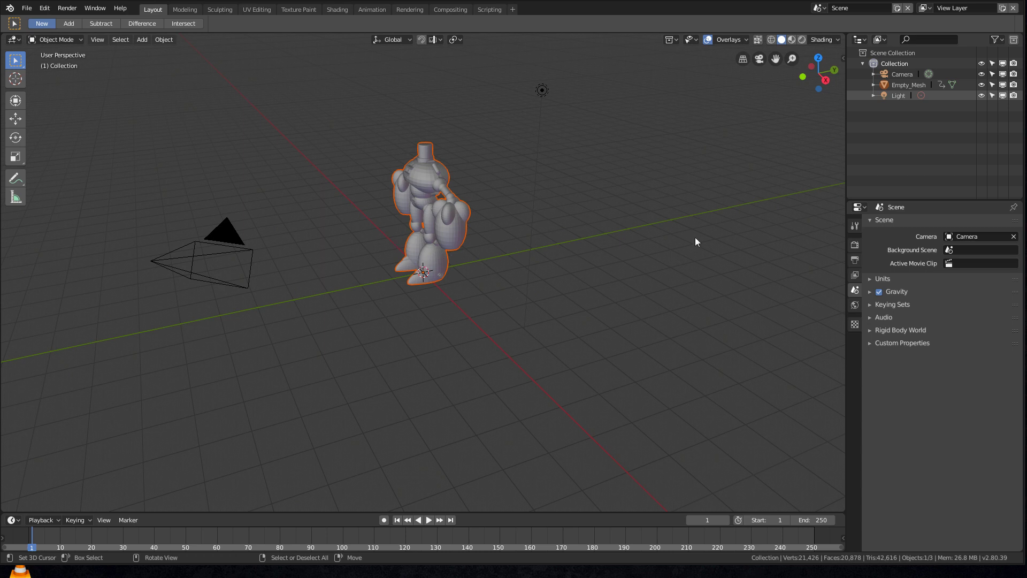
# Select Empty_Mesh and add a Mesh Cache modifier to it.
pyautogui.click(914, 86)
pyautogui.click(855, 353)
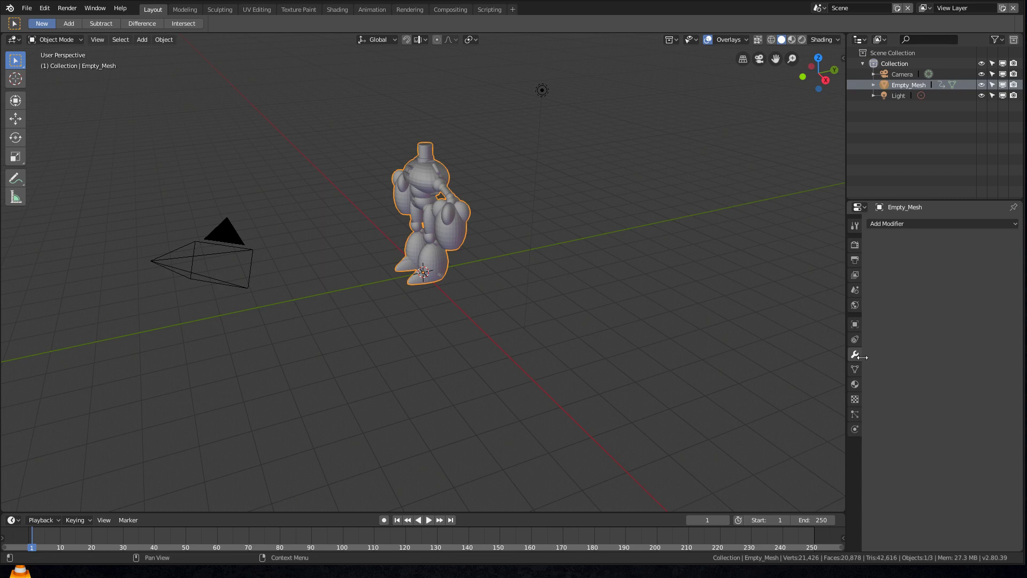
pyautogui.click(900, 225)
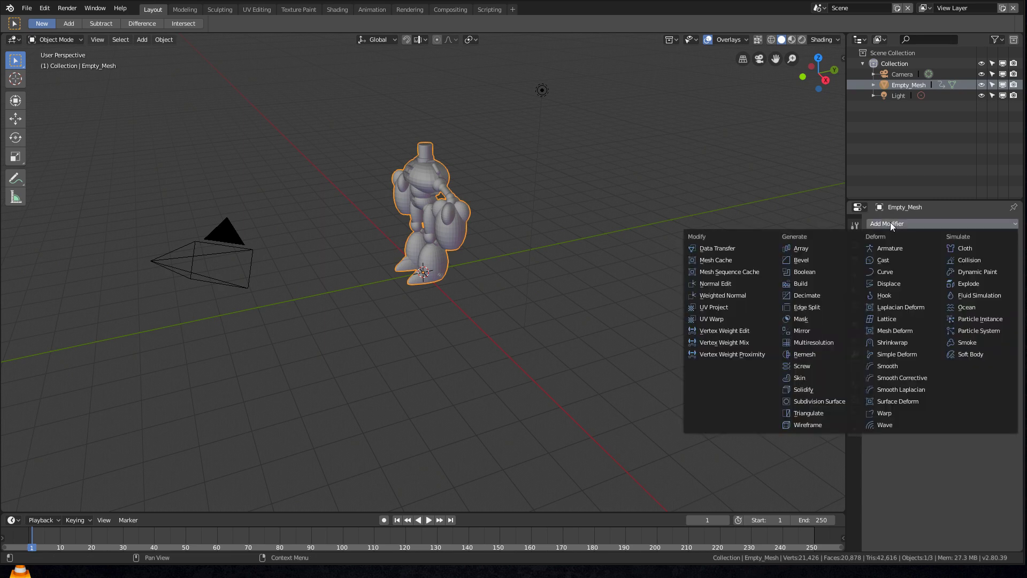
pyautogui.click(729, 260)
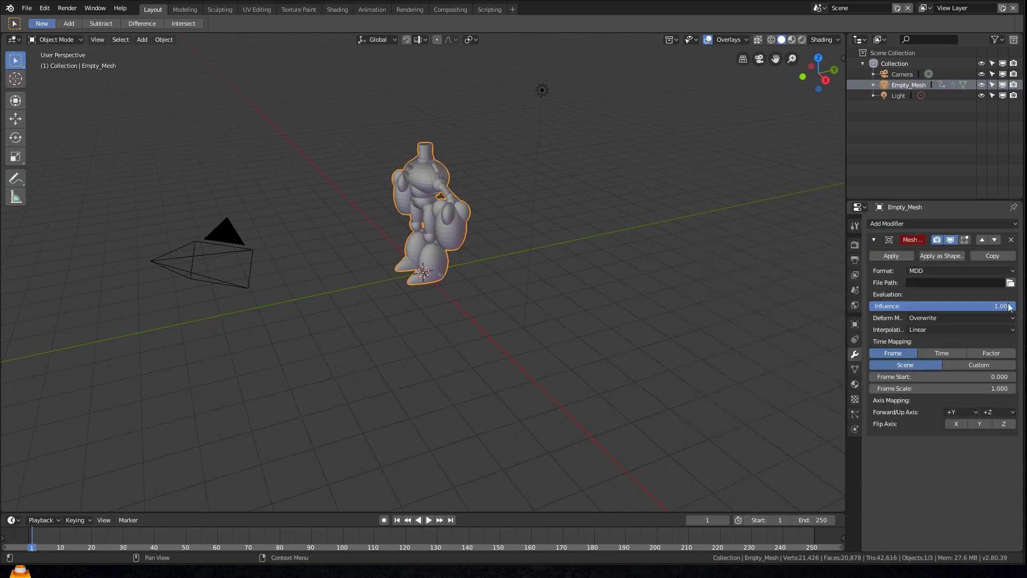
# Set the Mesh Cache file path to spamrobotwalk.mdd from the SN Content Objects folder.
pyautogui.click(1011, 283)
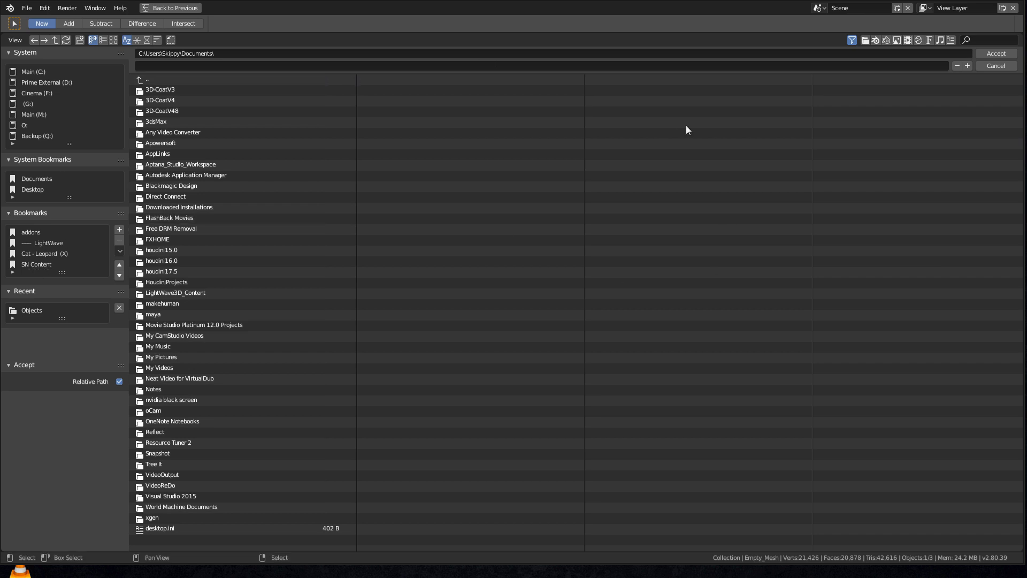
pyautogui.click(34, 264)
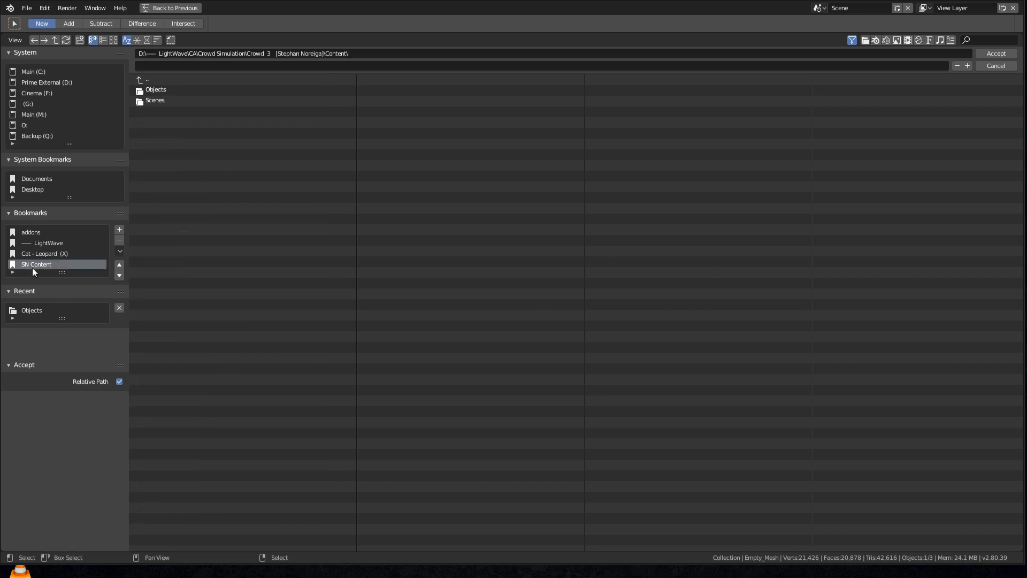
pyautogui.doubleClick(156, 89)
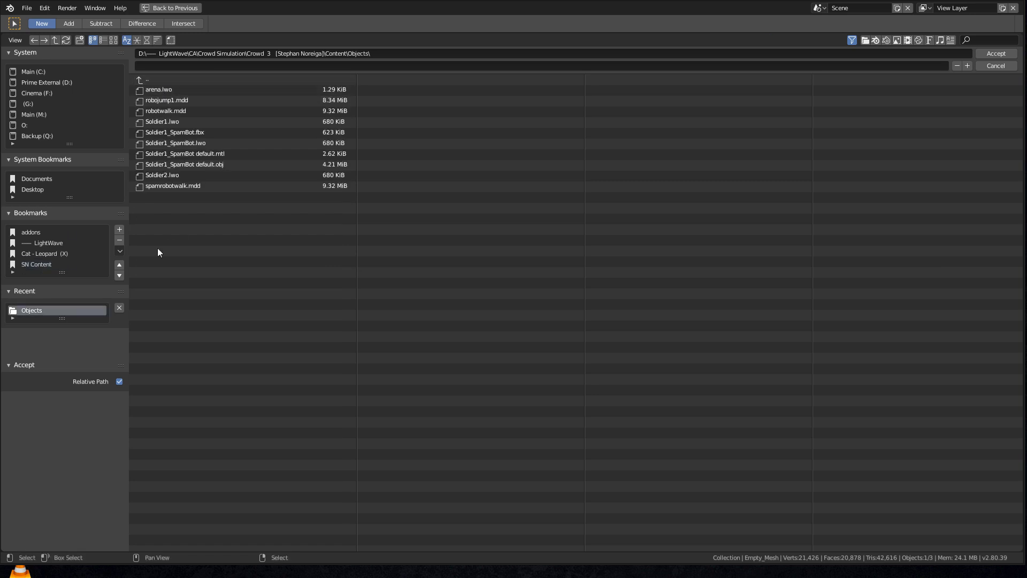
pyautogui.click(188, 186)
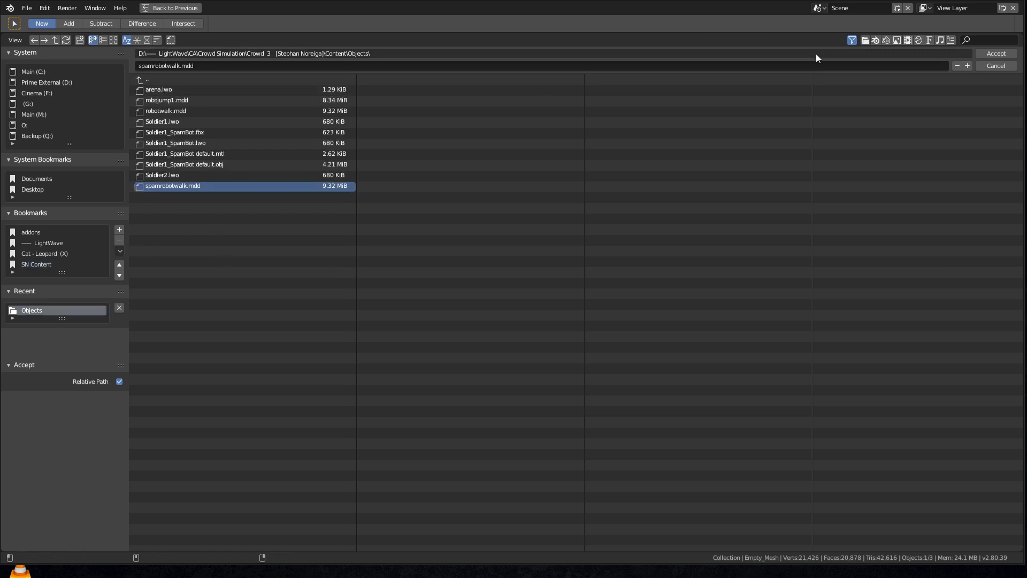
pyautogui.click(995, 54)
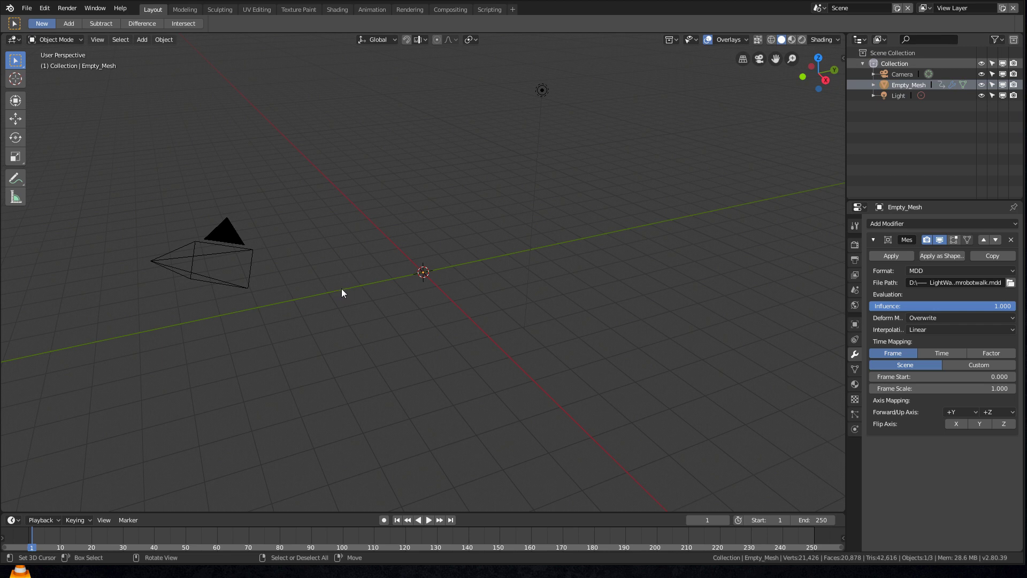
# Box-select and hide the camera and light, leaving the robot visible at the origin.
pyautogui.press('b')
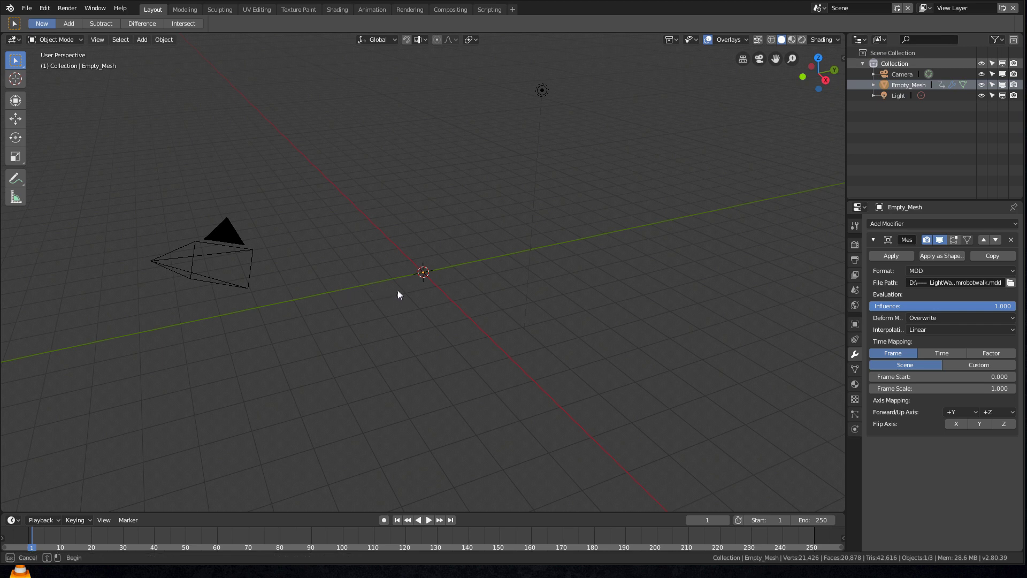
pyautogui.moveTo(399, 277); pyautogui.dragTo(390, 284)
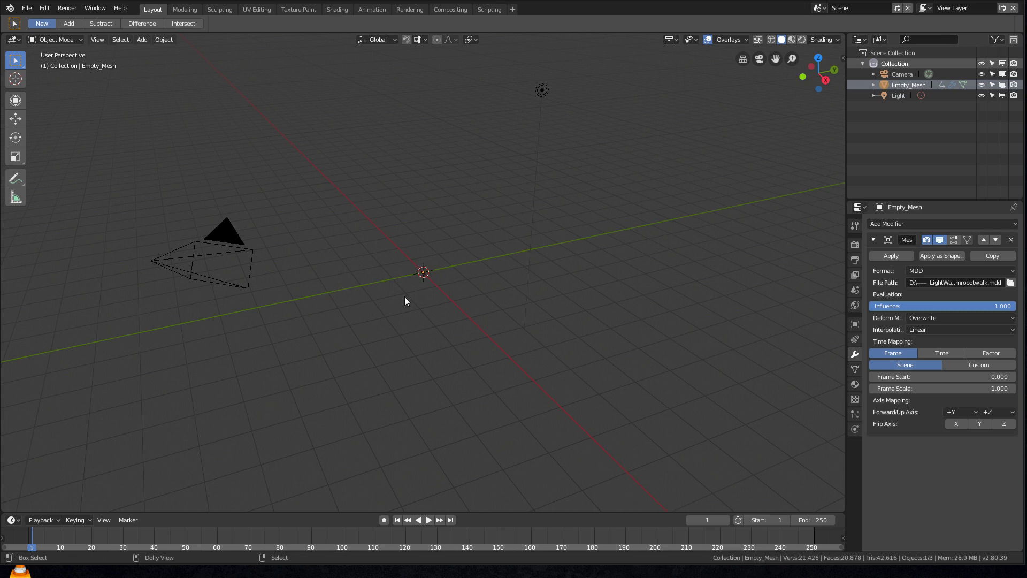
pyautogui.press('h')
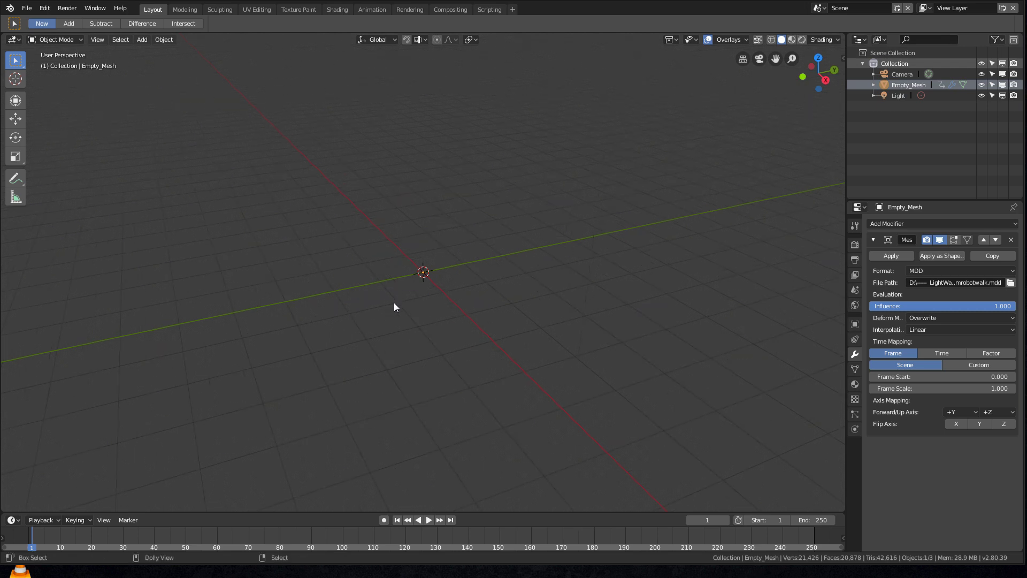
pyautogui.click(396, 282)
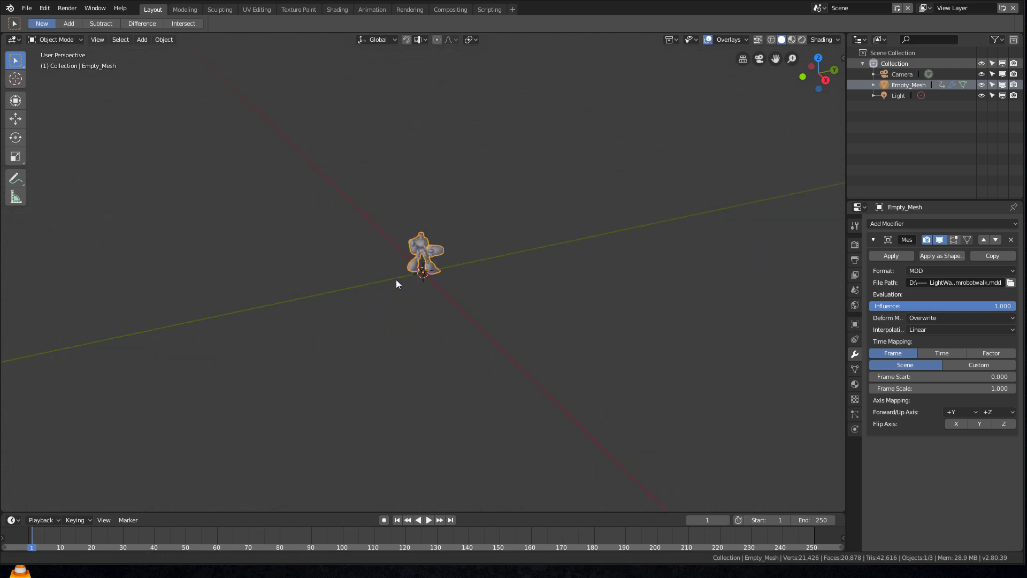
pyautogui.scroll(3, 396, 280)
pyautogui.scroll(5, 392, 283)
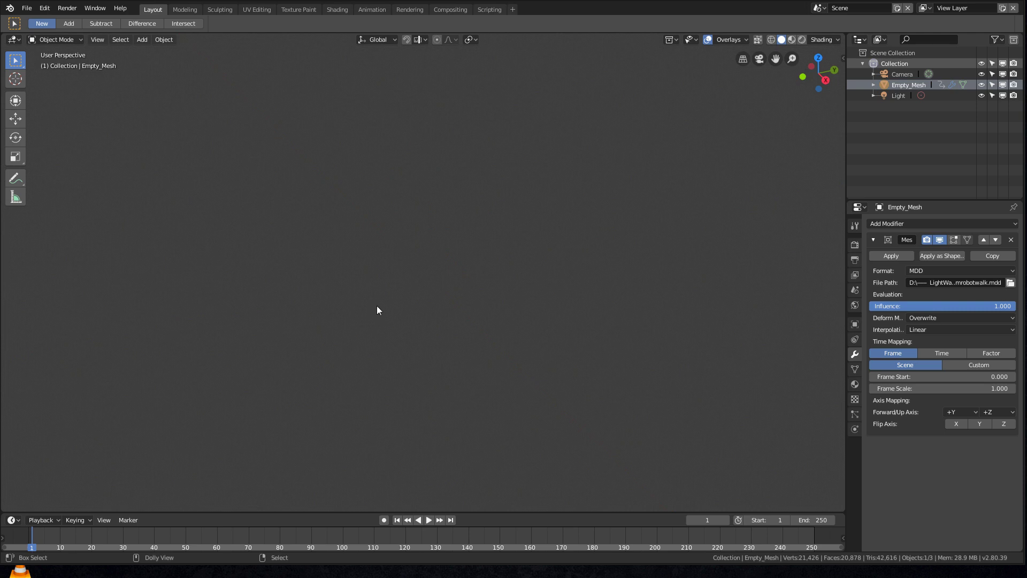
pyautogui.scroll(-3, 377, 306)
pyautogui.scroll(4, 375, 312)
pyautogui.scroll(-3, 383, 282)
pyautogui.scroll(3, 378, 319)
pyautogui.scroll(-2, 381, 303)
pyautogui.scroll(-3, 378, 308)
pyautogui.scroll(3, 376, 311)
pyautogui.scroll(3, 376, 313)
pyautogui.scroll(3, 374, 316)
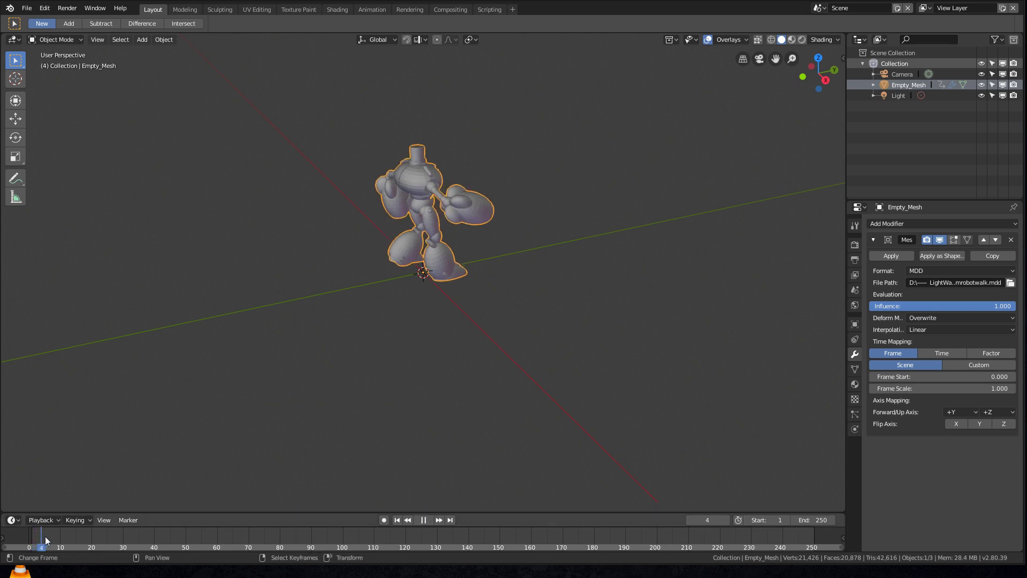
# Scrub the timeline through the robot's walk poses, then open the File menu.
pyautogui.moveTo(46, 541)
pyautogui.mouseDown()
pyautogui.moveTo(171, 532)
pyautogui.moveTo(37, 537)
pyautogui.moveTo(135, 522)
pyautogui.moveTo(40, 540)
pyautogui.moveTo(129, 525)
pyautogui.moveTo(45, 527)
pyautogui.moveTo(112, 525)
pyautogui.moveTo(36, 539)
pyautogui.moveTo(130, 524)
pyautogui.moveTo(38, 539)
pyautogui.mouseUp()
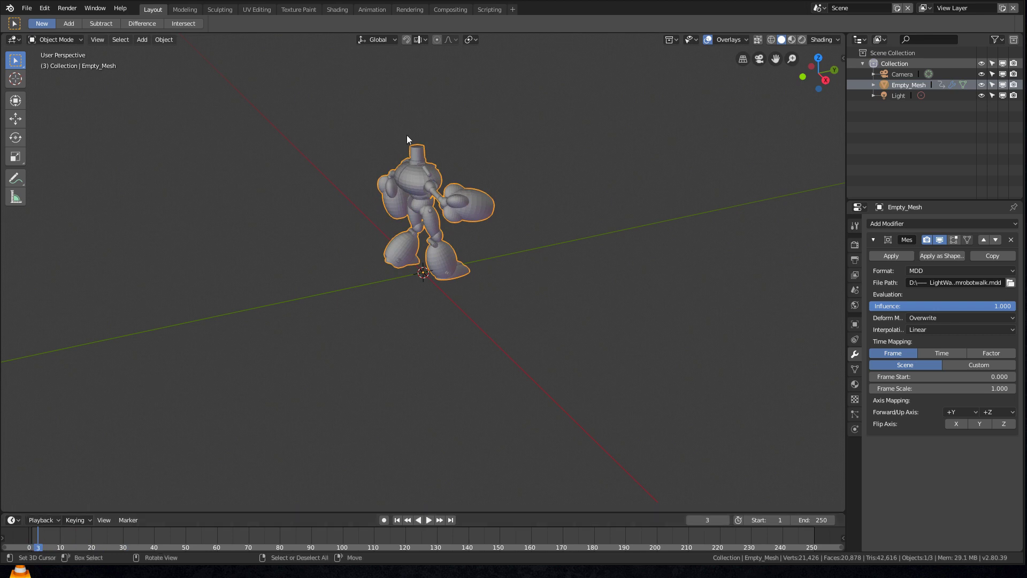
pyautogui.click(27, 9)
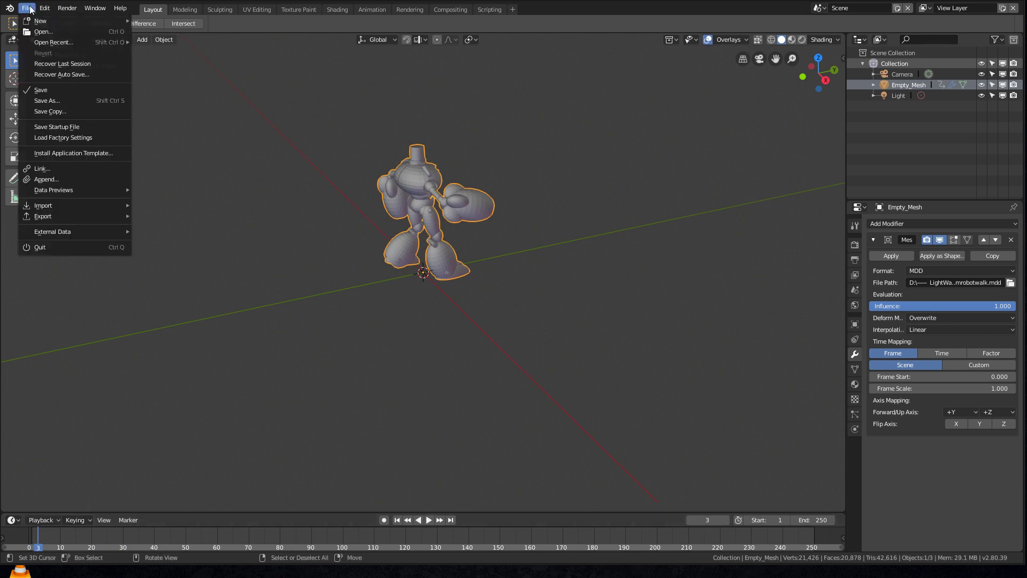